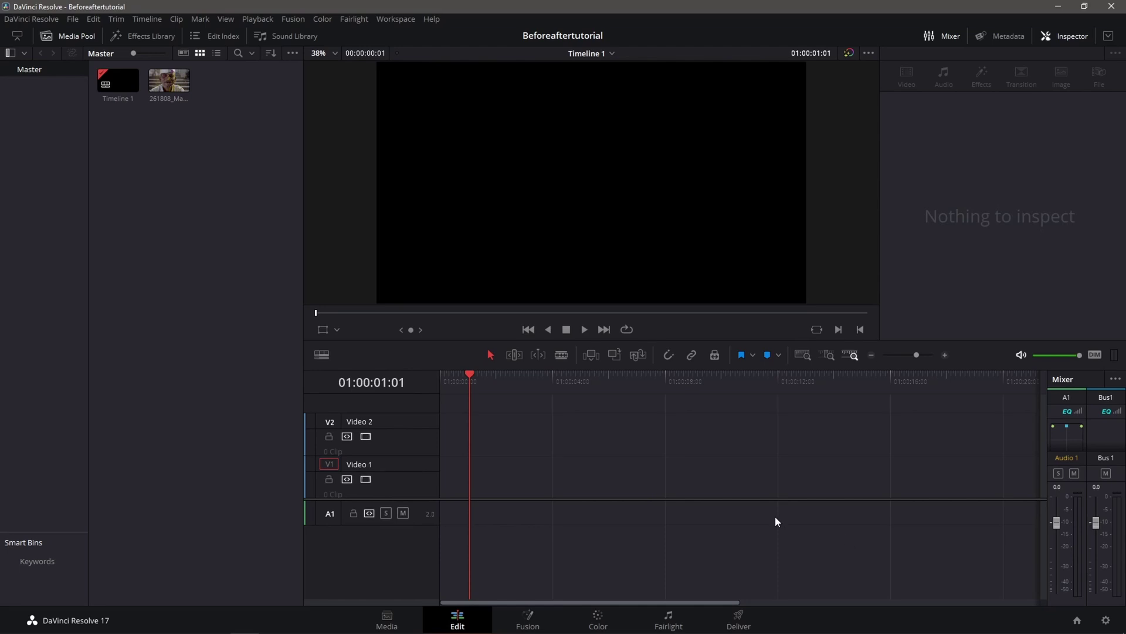
Add the 261808 Holi portrait clip from the Media Pool to Video 2.
{"action": "left_click_drag", "start_coordinate": [470, 375], "coordinate": [421, 375]}
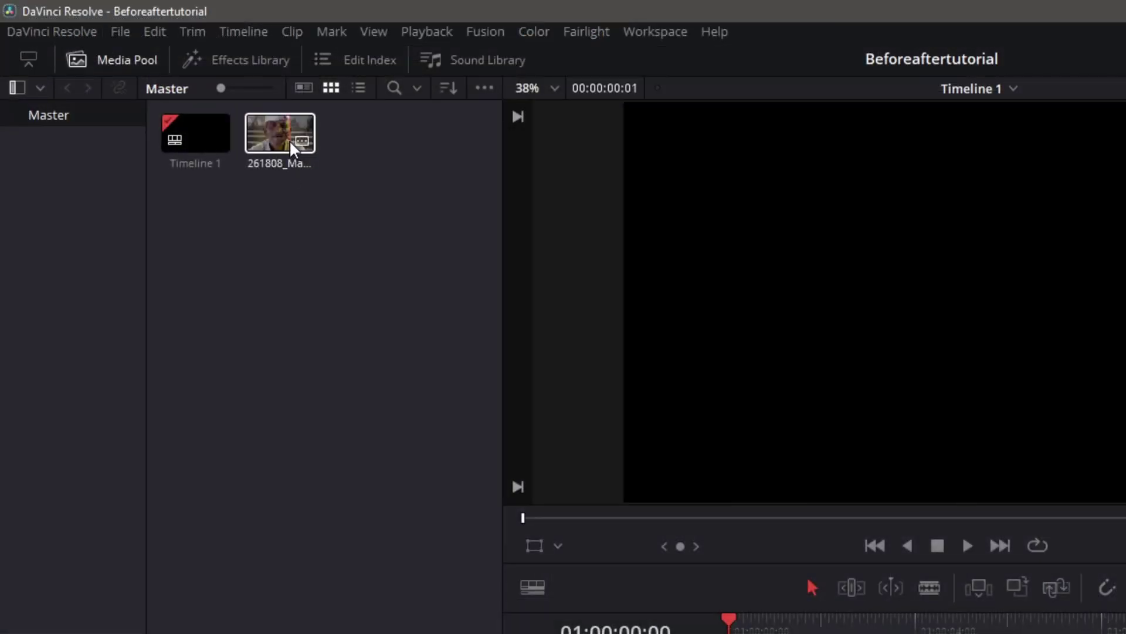
{"action": "left_click", "coordinate": [172, 84]}
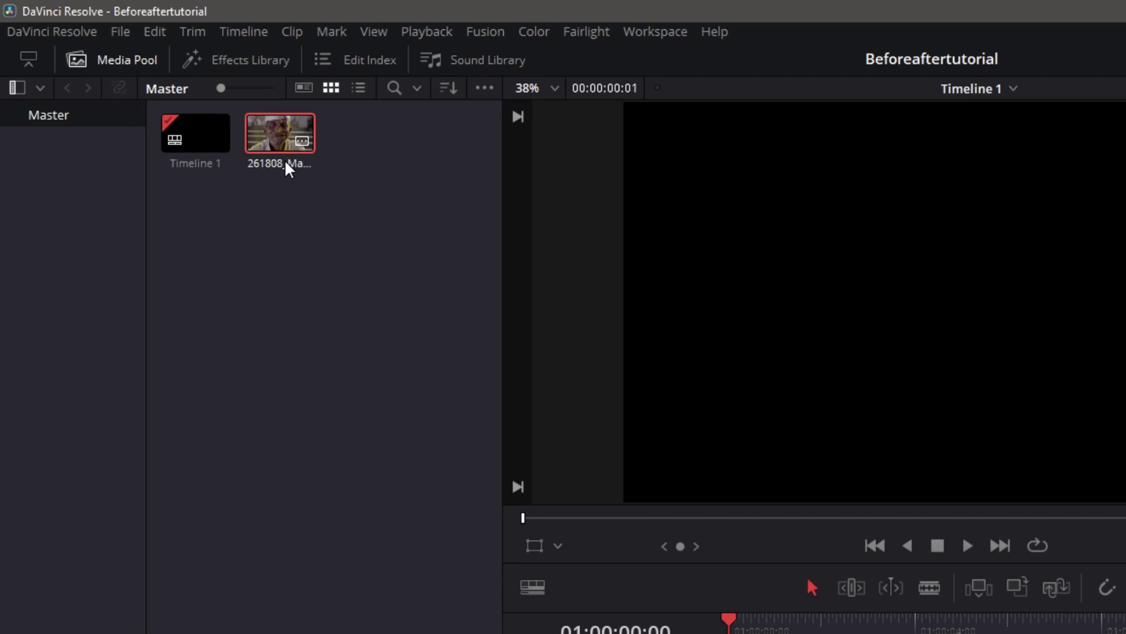
{"action": "mouse_move", "coordinate": [285, 146]}
{"action": "left_mouse_down"}
{"action": "mouse_move", "coordinate": [371, 267]}
{"action": "mouse_move", "coordinate": [439, 432]}
{"action": "left_mouse_up"}
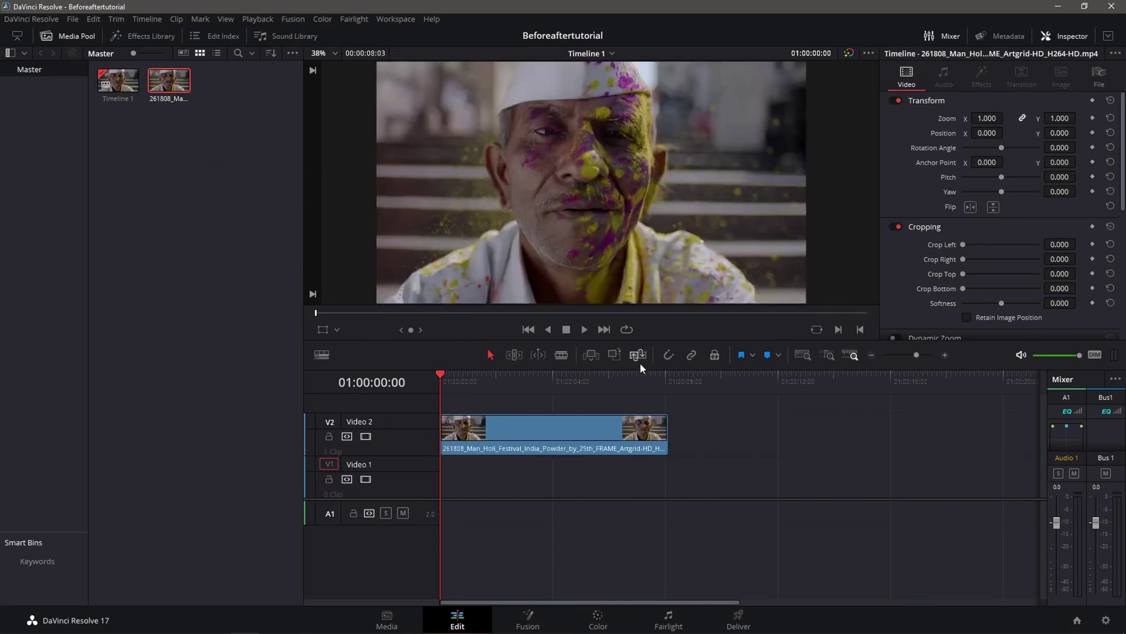
Alt-drag a duplicate of the clip so it sits right after the original on Video 2.
{"action": "left_click", "coordinate": [555, 447]}
{"action": "left_click_drag", "start_coordinate": [518, 449], "coordinate": [750, 437], "text": "alt"}
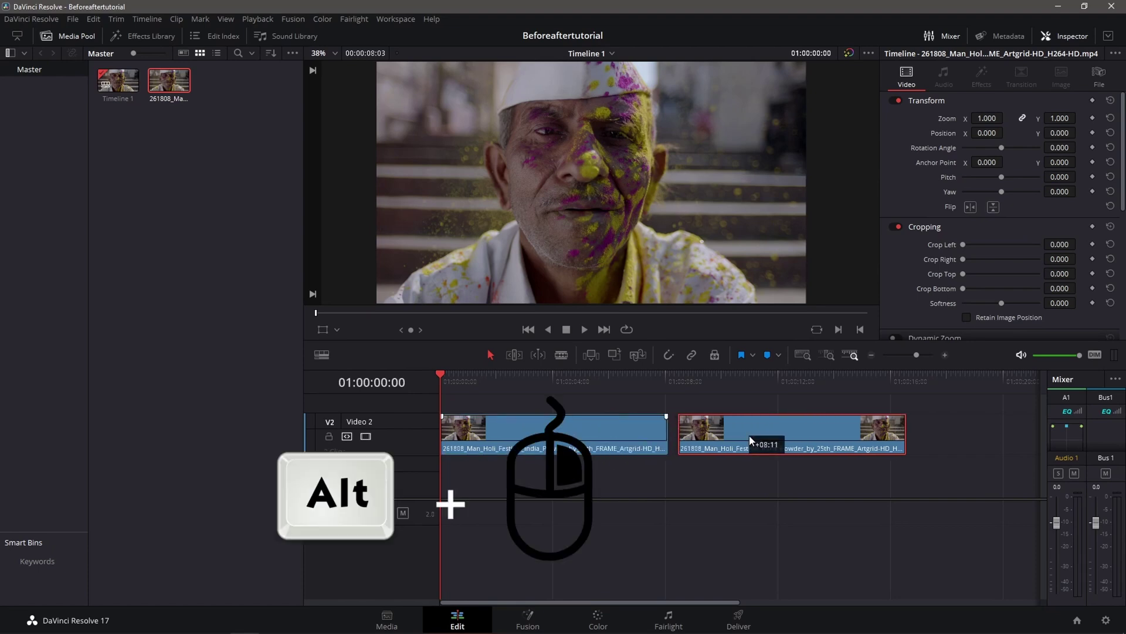
{"action": "left_click_drag", "start_coordinate": [749, 435], "coordinate": [745, 435], "text": "alt"}
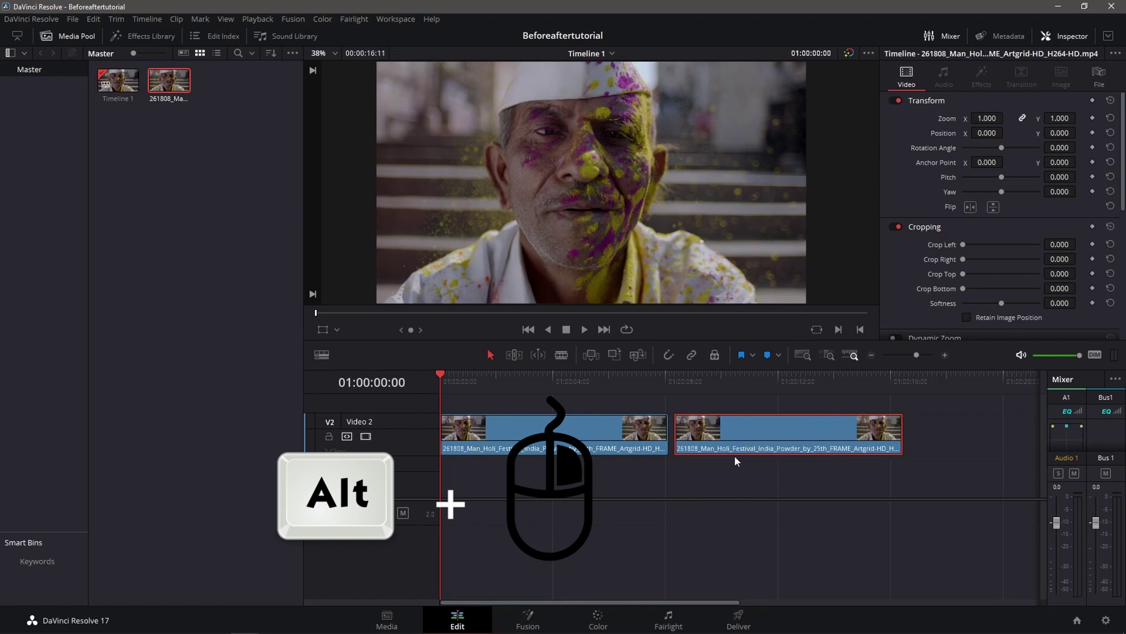
{"action": "left_click_drag", "start_coordinate": [780, 493], "coordinate": [565, 422]}
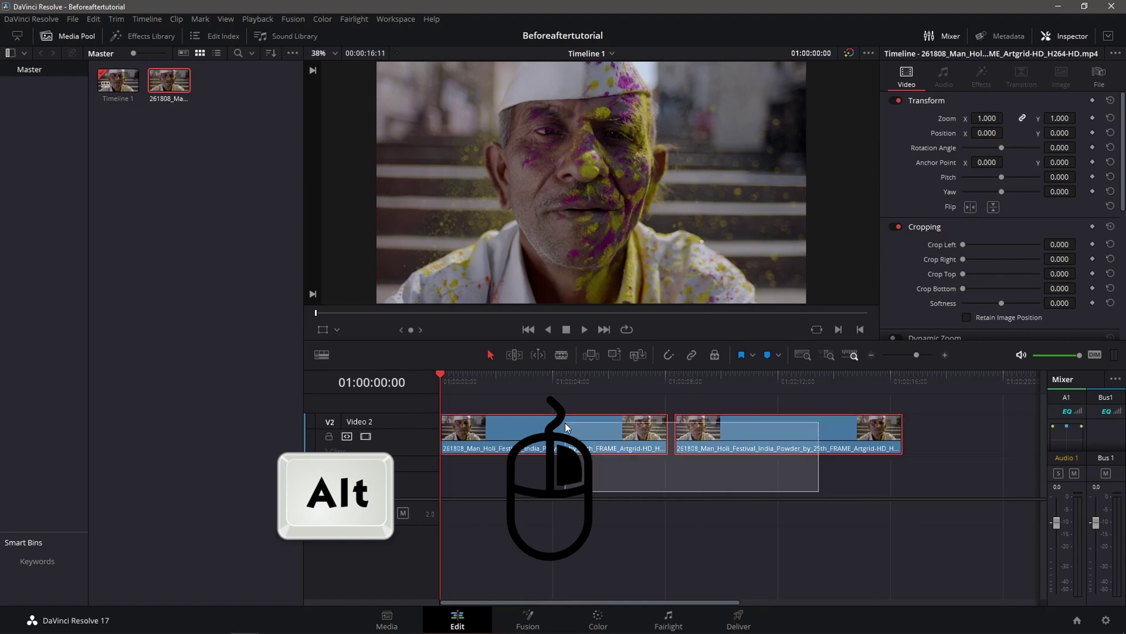
{"action": "left_click", "coordinate": [679, 472]}
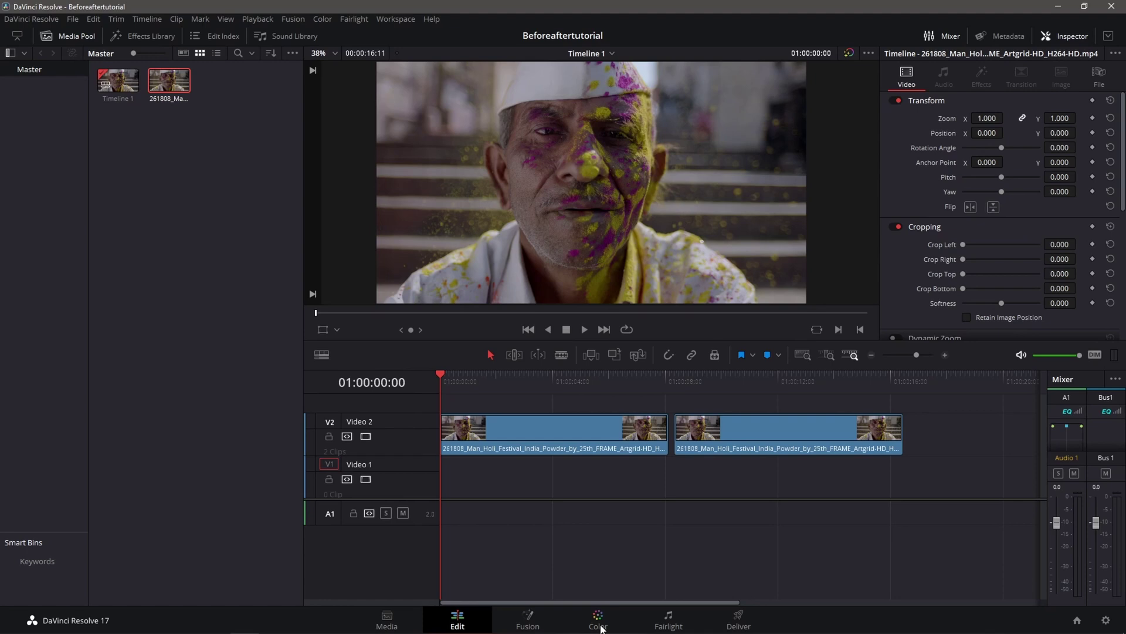
On the Color page, set Col Boost to -100 to turn the first Holi clip black and white.
{"action": "left_click", "coordinate": [598, 622]}
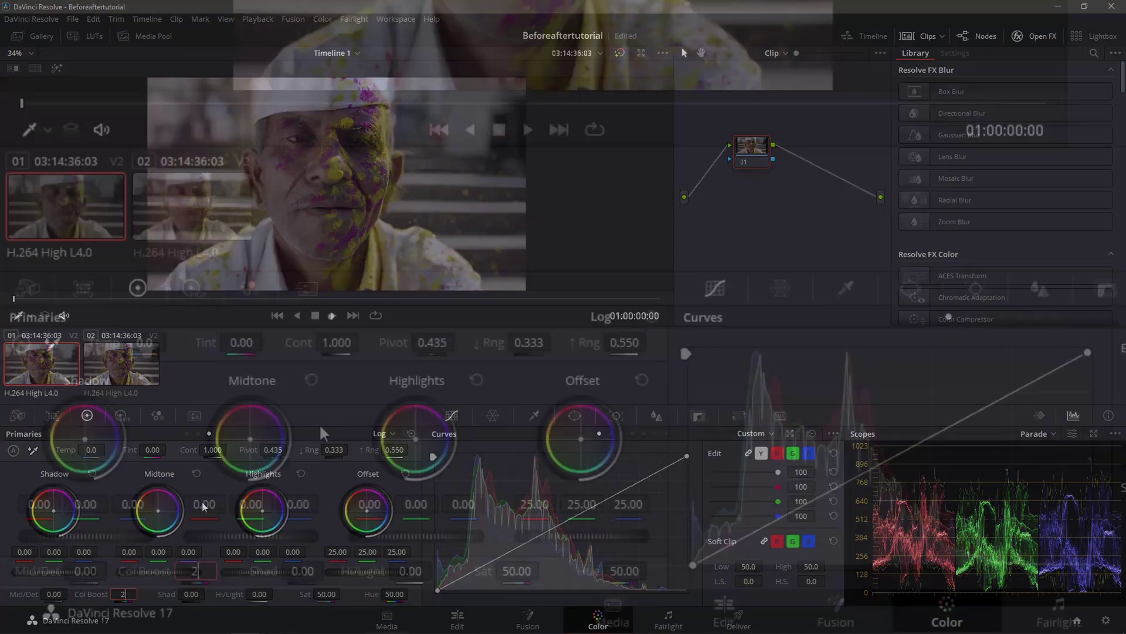
{"action": "type", "text": "2"}
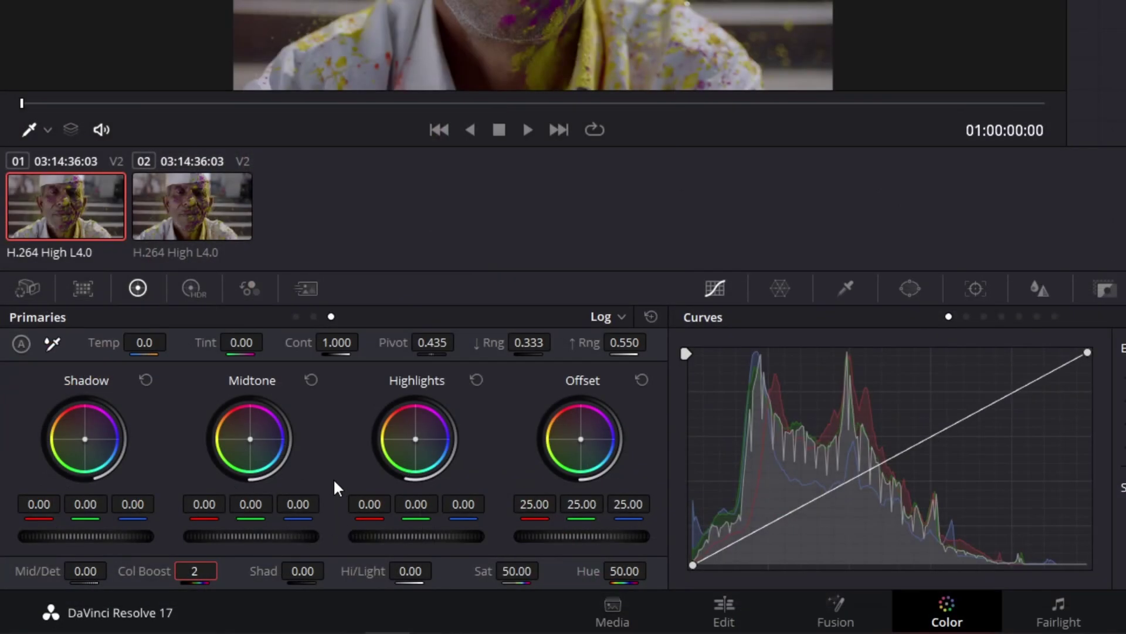
{"action": "key", "text": "Return"}
{"action": "mouse_move", "coordinate": [158, 577]}
{"action": "left_mouse_down"}
{"action": "mouse_move", "coordinate": [224, 570]}
{"action": "mouse_move", "coordinate": [176, 571]}
{"action": "left_mouse_up"}
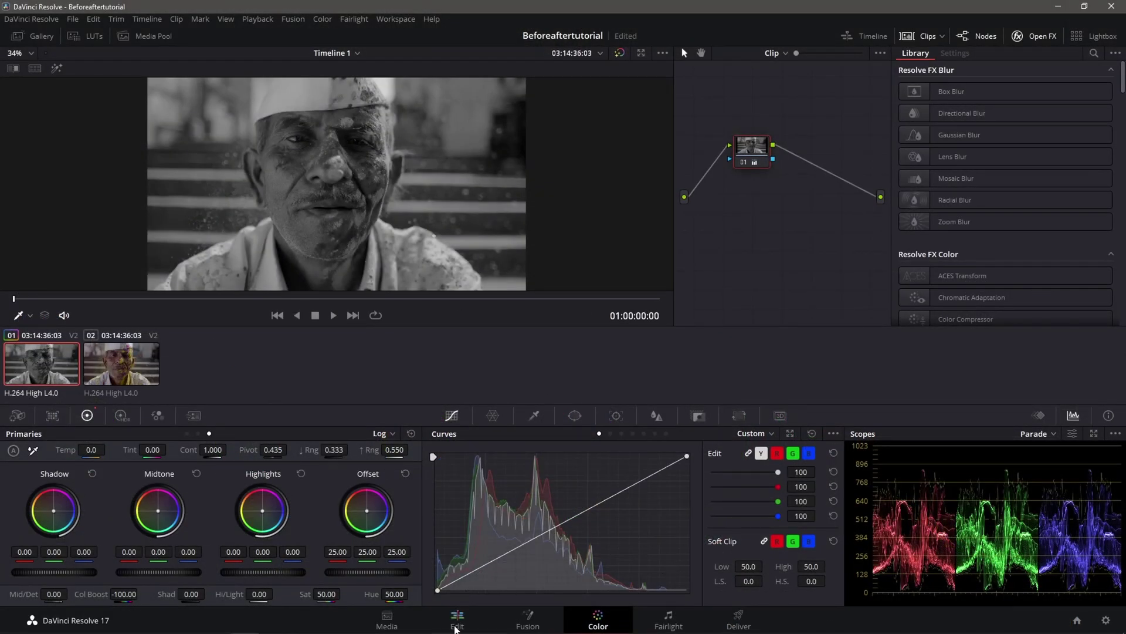
Back on the Edit page, move the colour copy onto Video 3, aligned above the first clip.
{"action": "left_click", "coordinate": [456, 627]}
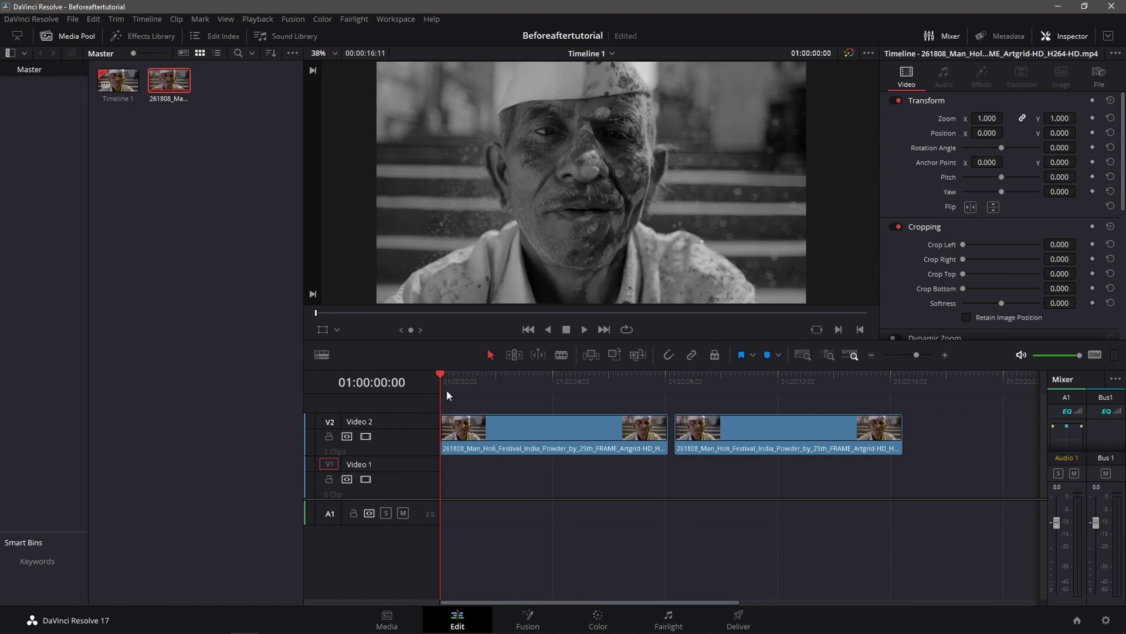
{"action": "mouse_move", "coordinate": [446, 377]}
{"action": "left_mouse_down"}
{"action": "mouse_move", "coordinate": [601, 386]}
{"action": "mouse_move", "coordinate": [532, 396]}
{"action": "mouse_move", "coordinate": [580, 416]}
{"action": "left_mouse_up"}
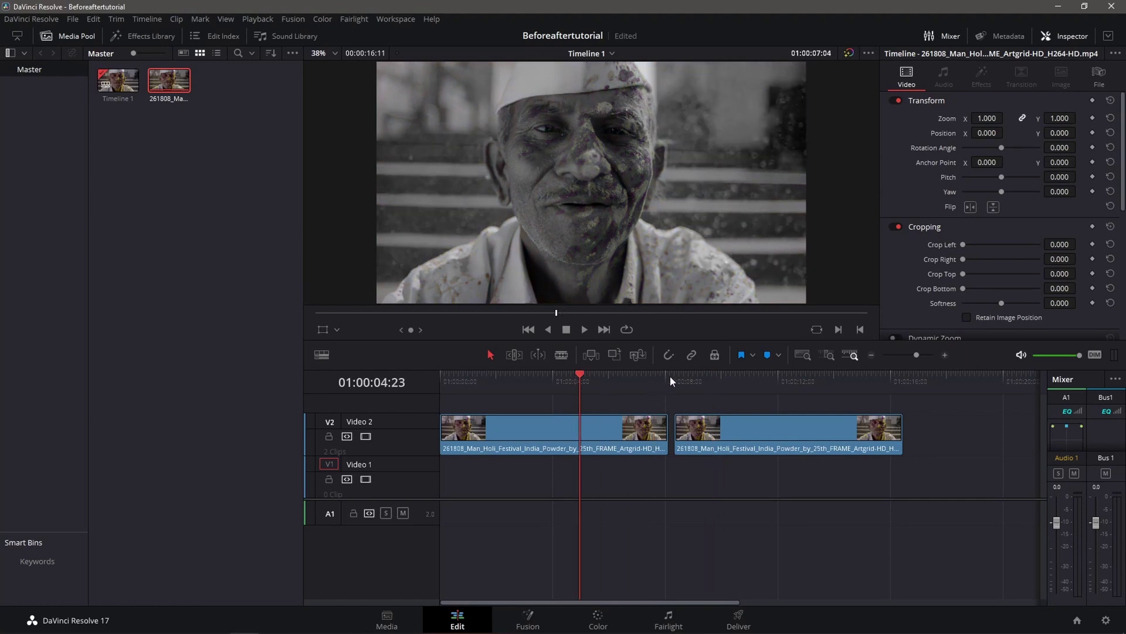
{"action": "left_click_drag", "start_coordinate": [669, 344], "coordinate": [690, 279]}
{"action": "left_click_drag", "start_coordinate": [580, 311], "coordinate": [719, 340]}
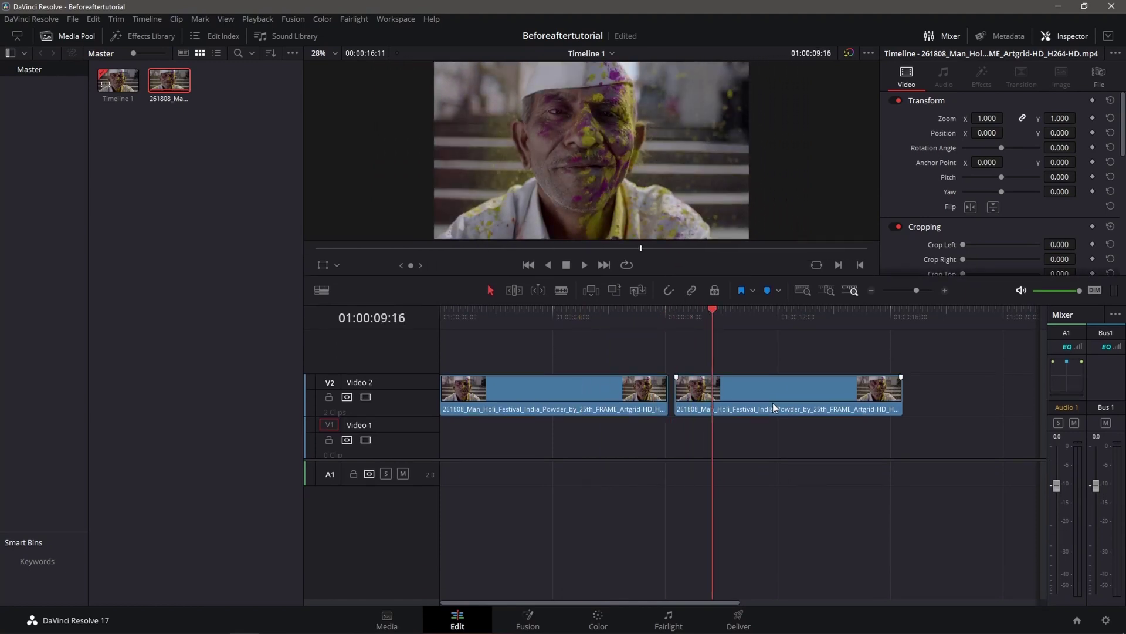
{"action": "mouse_move", "coordinate": [772, 403]}
{"action": "left_mouse_down"}
{"action": "mouse_move", "coordinate": [595, 346]}
{"action": "mouse_move", "coordinate": [532, 339]}
{"action": "left_mouse_up"}
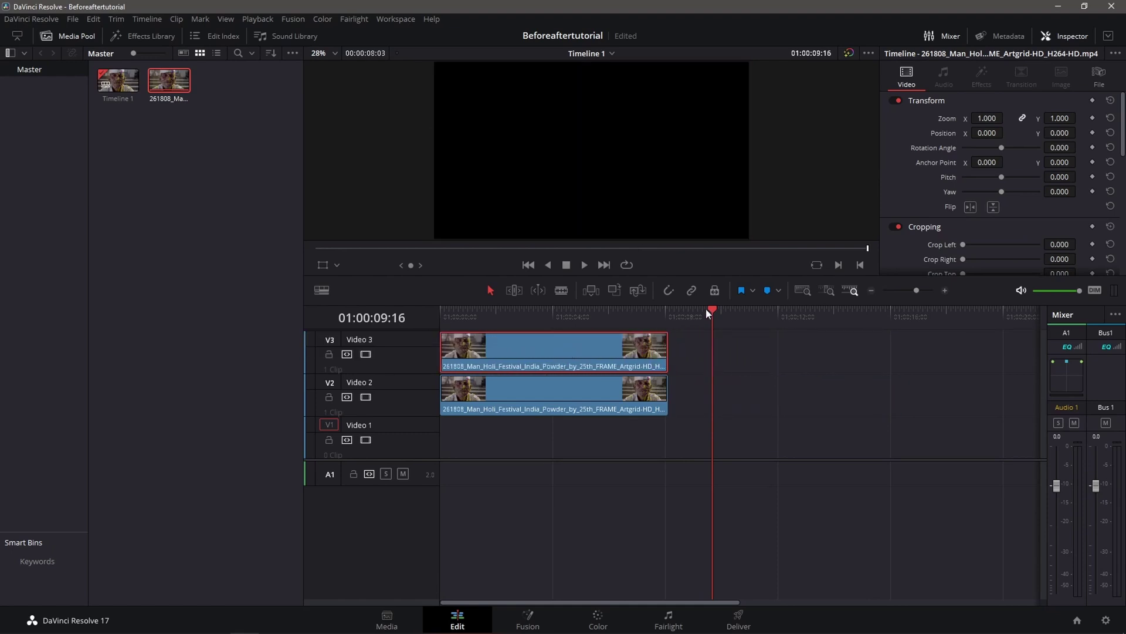
Trim about 2 seconds off the head of the Video 3 clip and play back the result.
{"action": "left_click_drag", "start_coordinate": [706, 309], "coordinate": [431, 306]}
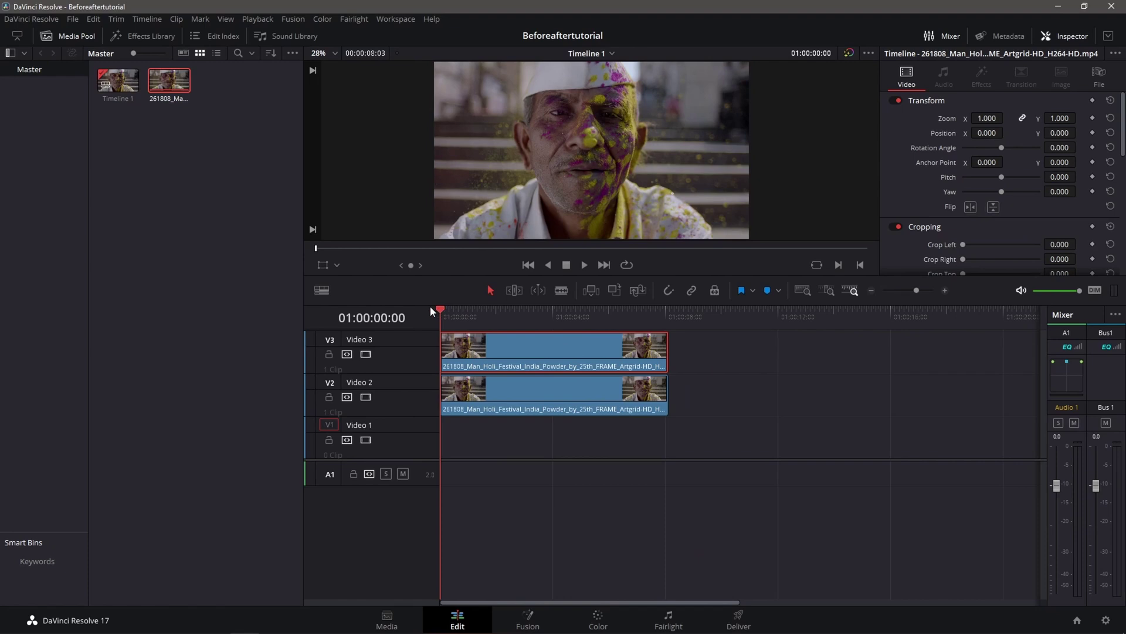
{"action": "left_click_drag", "start_coordinate": [443, 352], "coordinate": [510, 365]}
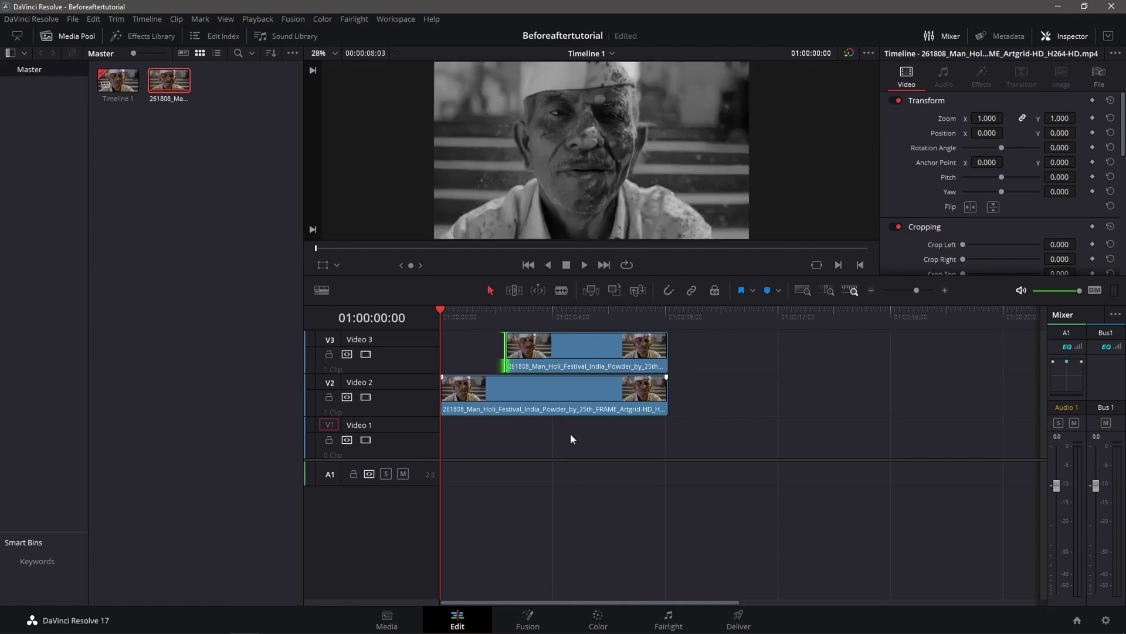
{"action": "key", "text": "space"}
{"action": "key", "text": "space"}
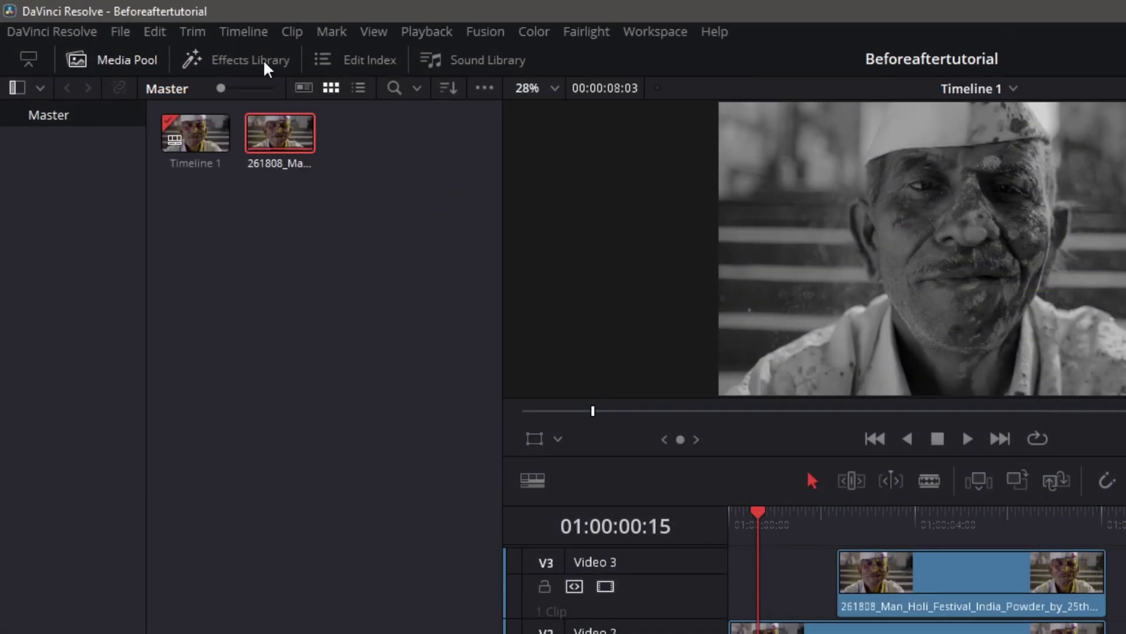
Drop the Edge Wipe from Video Transitions onto the head of the Video 3 clip.
{"action": "left_click", "coordinate": [159, 37]}
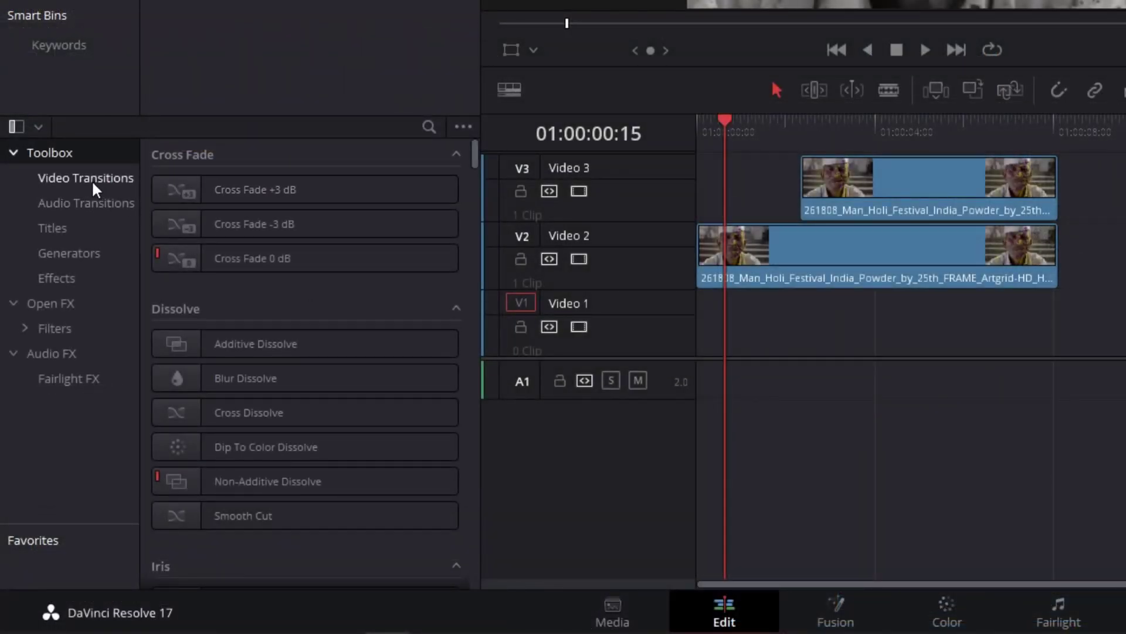
{"action": "left_click", "coordinate": [92, 183]}
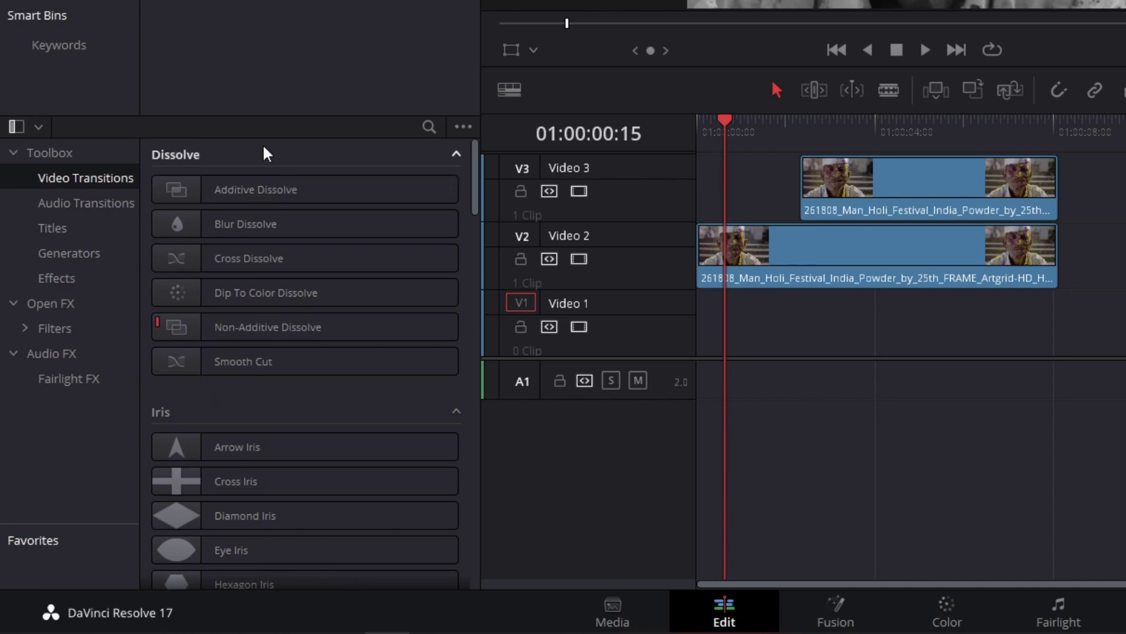
{"action": "scroll", "coordinate": [280, 226], "scroll_direction": "down", "scroll_amount": 2}
{"action": "scroll", "coordinate": [231, 259], "scroll_direction": "up", "scroll_amount": 1}
{"action": "scroll", "coordinate": [276, 328], "scroll_direction": "down", "scroll_amount": 4}
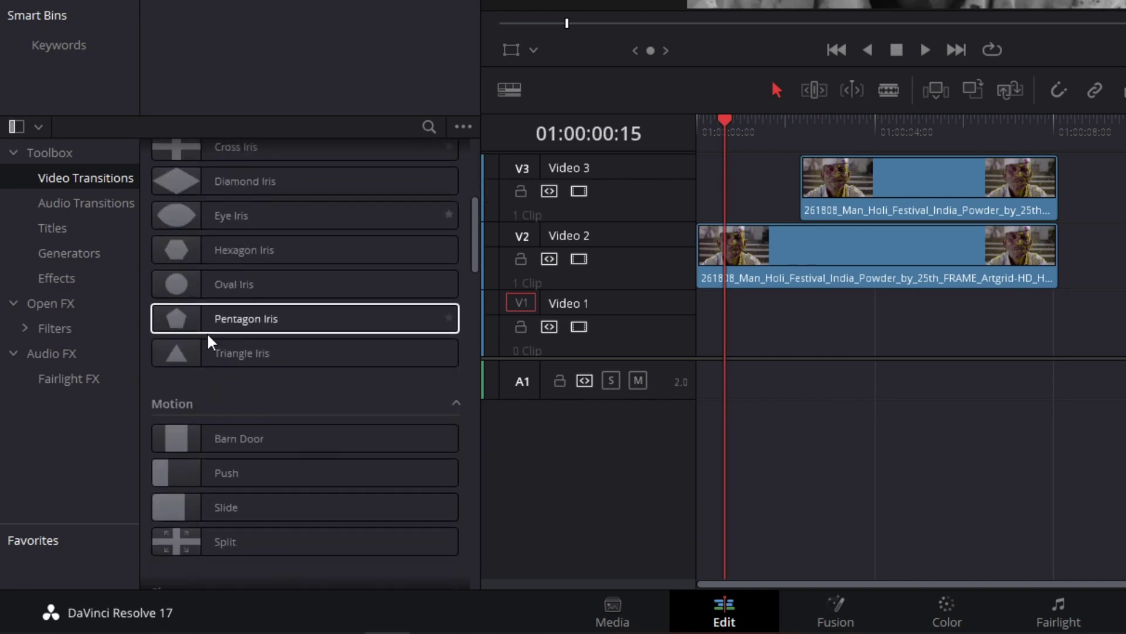
{"action": "scroll", "coordinate": [211, 342], "scroll_direction": "down", "scroll_amount": 2}
{"action": "scroll", "coordinate": [212, 342], "scroll_direction": "down", "scroll_amount": 2}
{"action": "scroll", "coordinate": [208, 335], "scroll_direction": "down", "scroll_amount": 2}
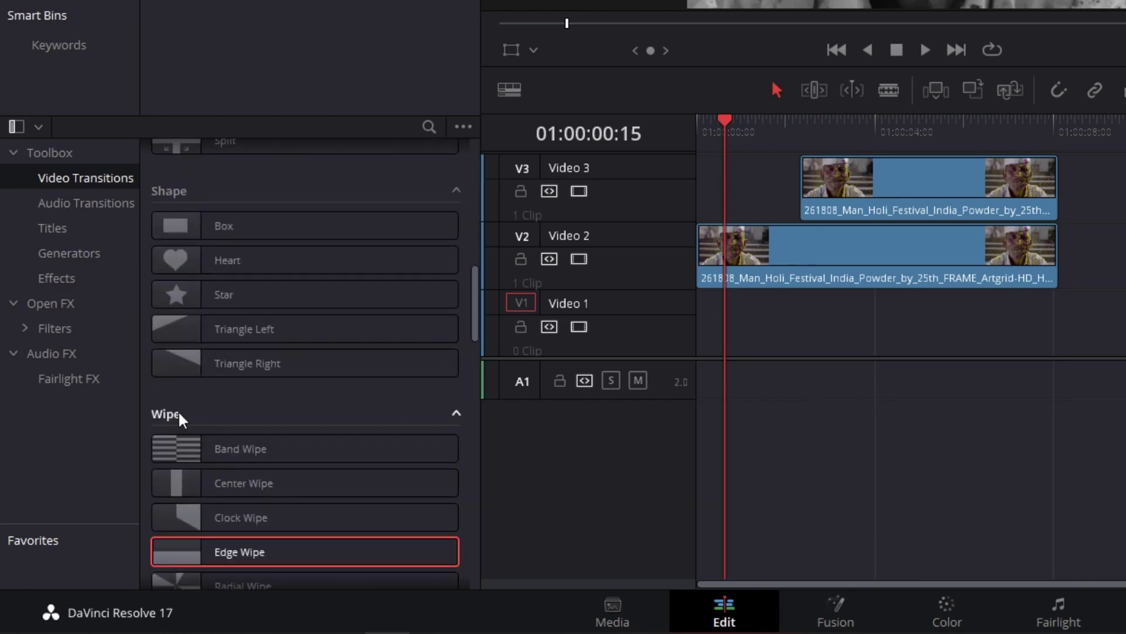
{"action": "scroll", "coordinate": [176, 417], "scroll_direction": "down", "scroll_amount": 2}
{"action": "scroll", "coordinate": [201, 345], "scroll_direction": "down", "scroll_amount": 2}
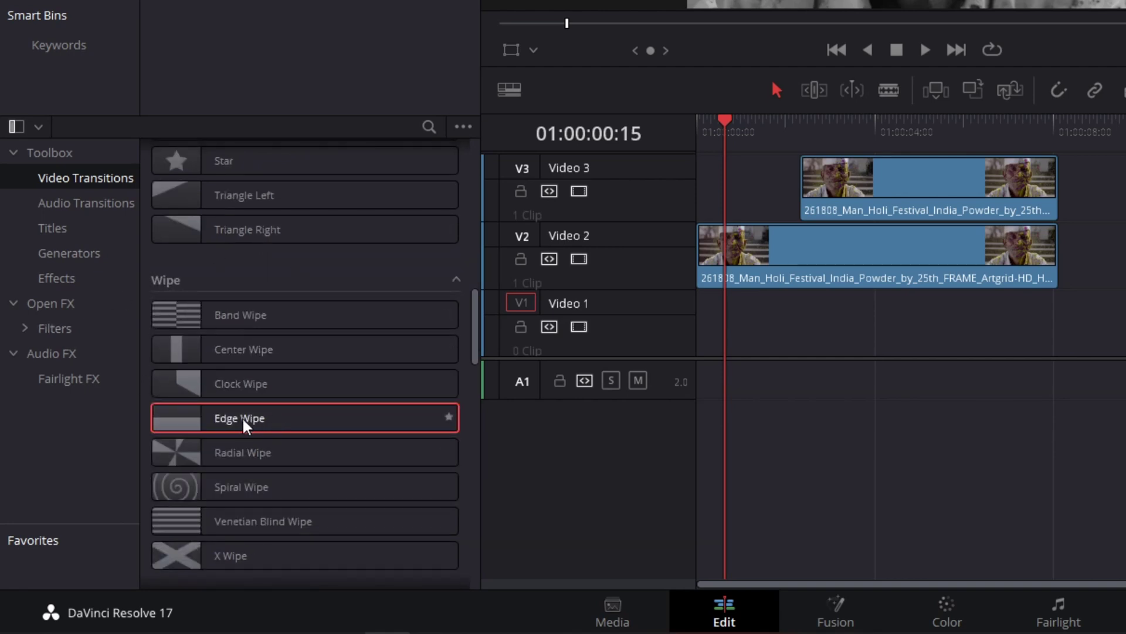
{"action": "left_click_drag", "start_coordinate": [245, 423], "coordinate": [764, 182]}
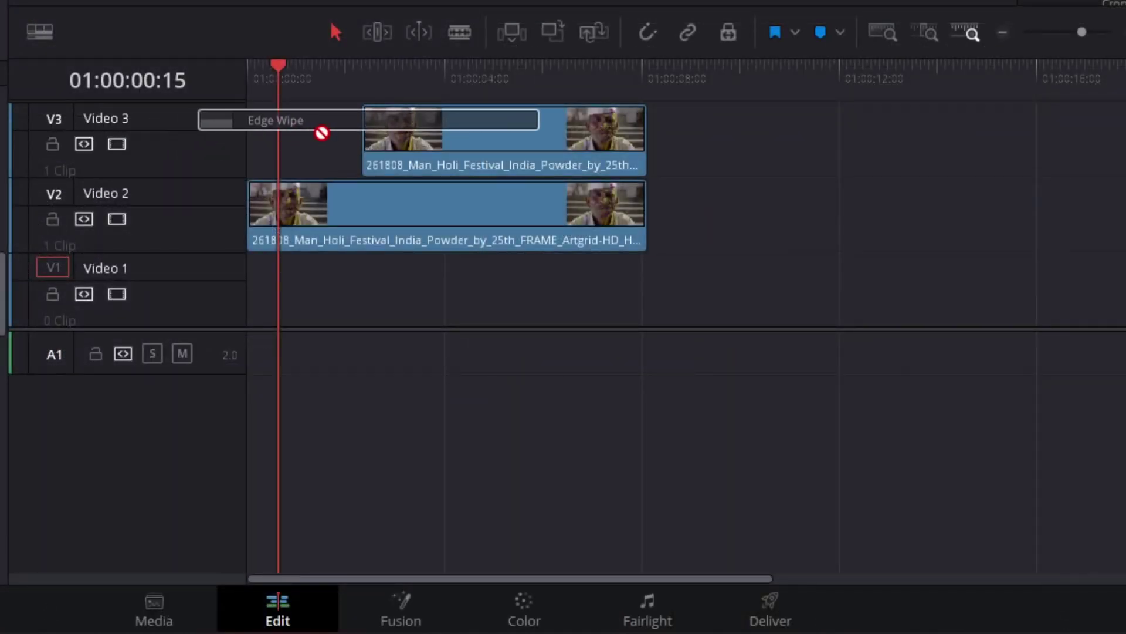
{"action": "left_click_drag", "start_coordinate": [321, 133], "coordinate": [370, 134]}
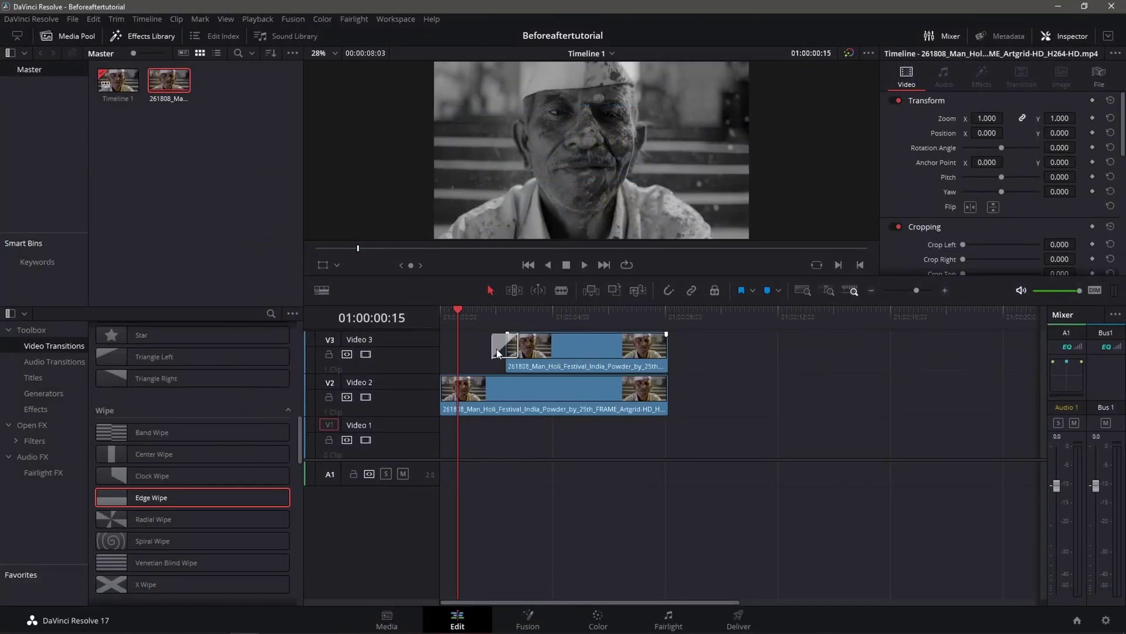
Load the Edge Wipe settings (1.0 second, 24 frames) in the Inspector and play the wipe.
{"action": "left_click", "coordinate": [497, 353]}
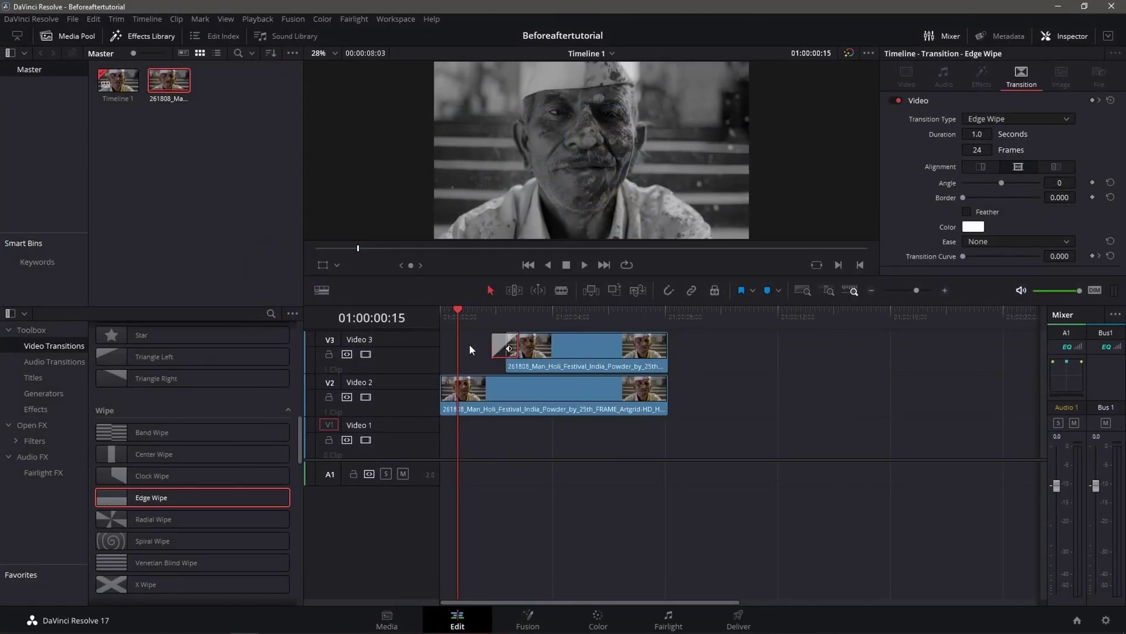
{"action": "left_click", "coordinate": [476, 346]}
{"action": "left_click", "coordinate": [496, 352]}
{"action": "key", "text": "space"}
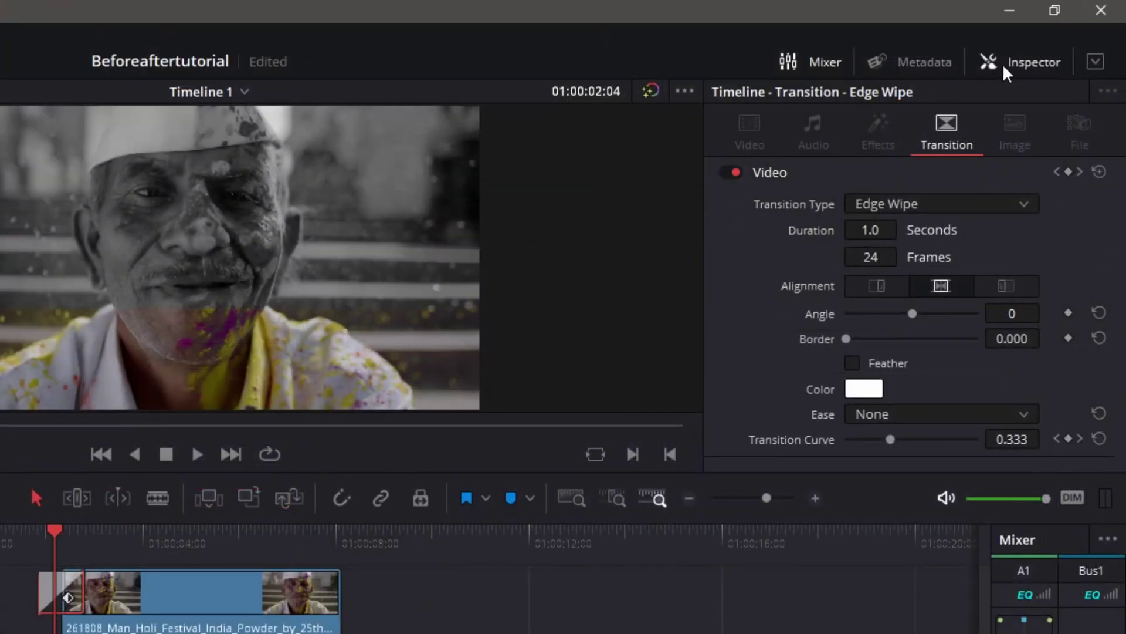
Set the Edge Wipe angle to -261 and its border width to 3.660.
{"action": "left_click", "coordinate": [1055, 37]}
{"action": "left_click", "coordinate": [1006, 62]}
{"action": "left_click", "coordinate": [918, 316]}
{"action": "mouse_move", "coordinate": [918, 317]}
{"action": "left_mouse_down"}
{"action": "mouse_move", "coordinate": [856, 323]}
{"action": "mouse_move", "coordinate": [867, 317]}
{"action": "left_mouse_up"}
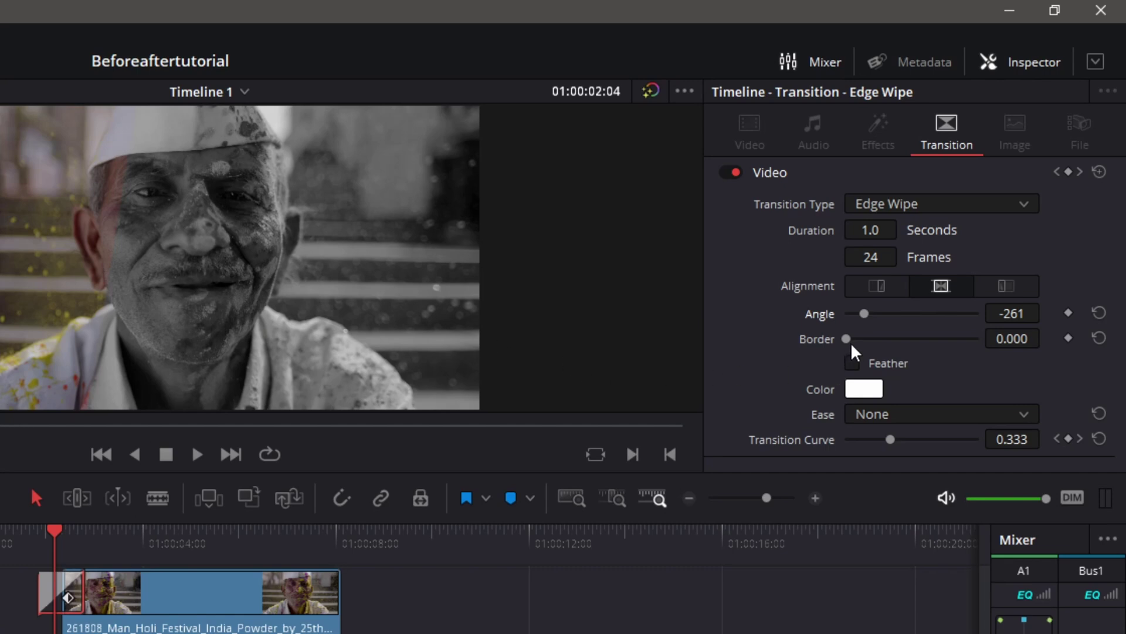
{"action": "left_click_drag", "start_coordinate": [848, 340], "coordinate": [849, 340]}
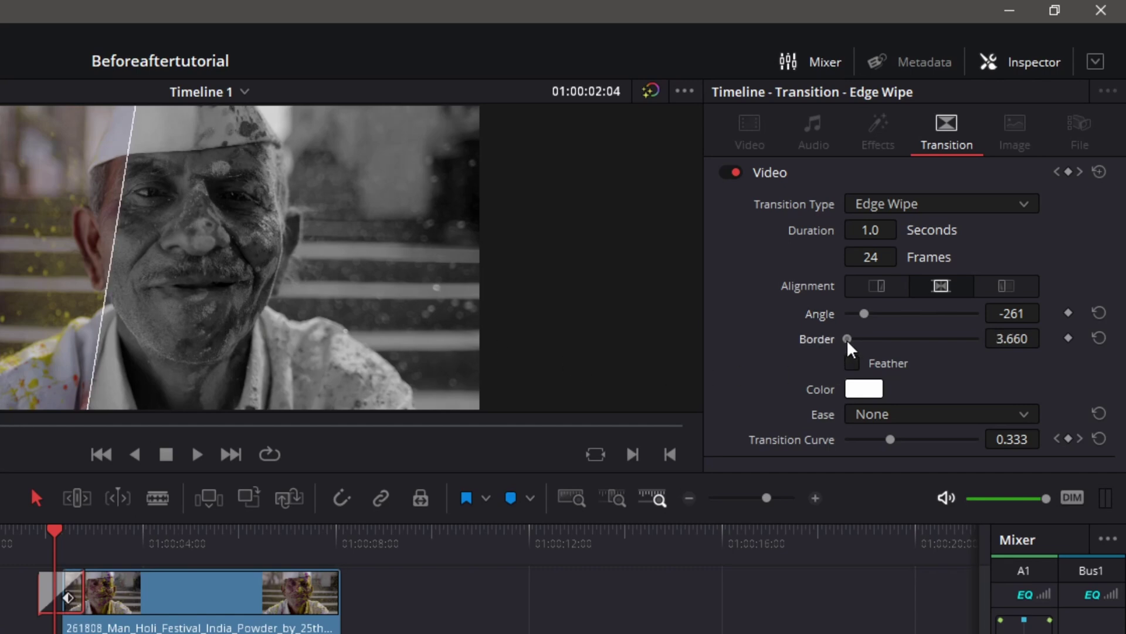
Make the wipe border colour black, then return to the timeline start.
{"action": "left_click", "coordinate": [856, 390]}
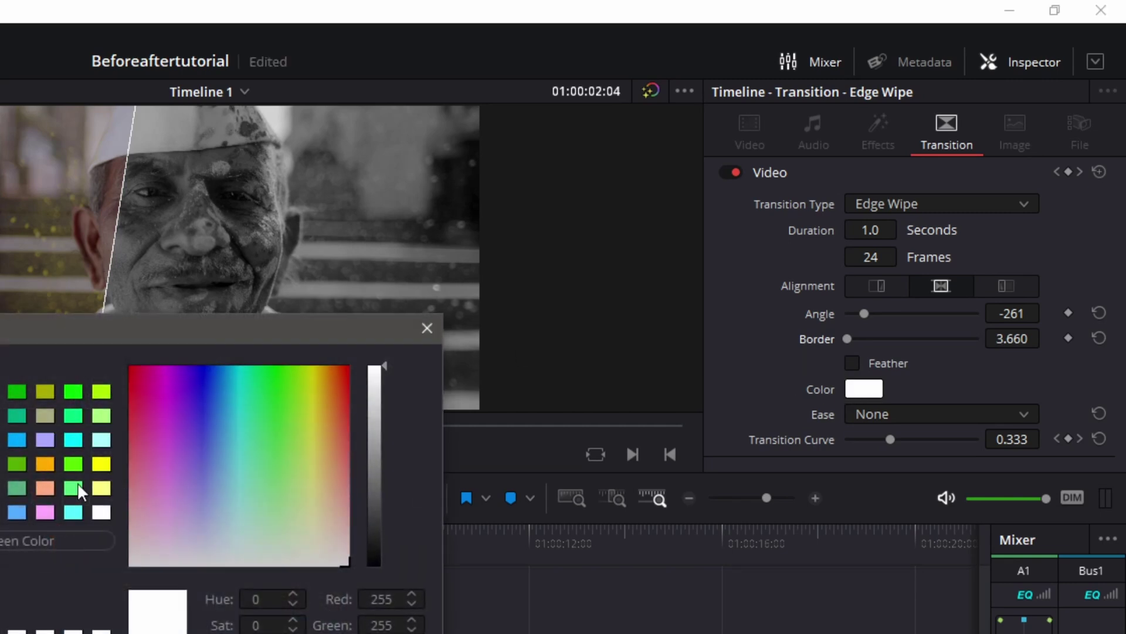
{"action": "left_click", "coordinate": [375, 563]}
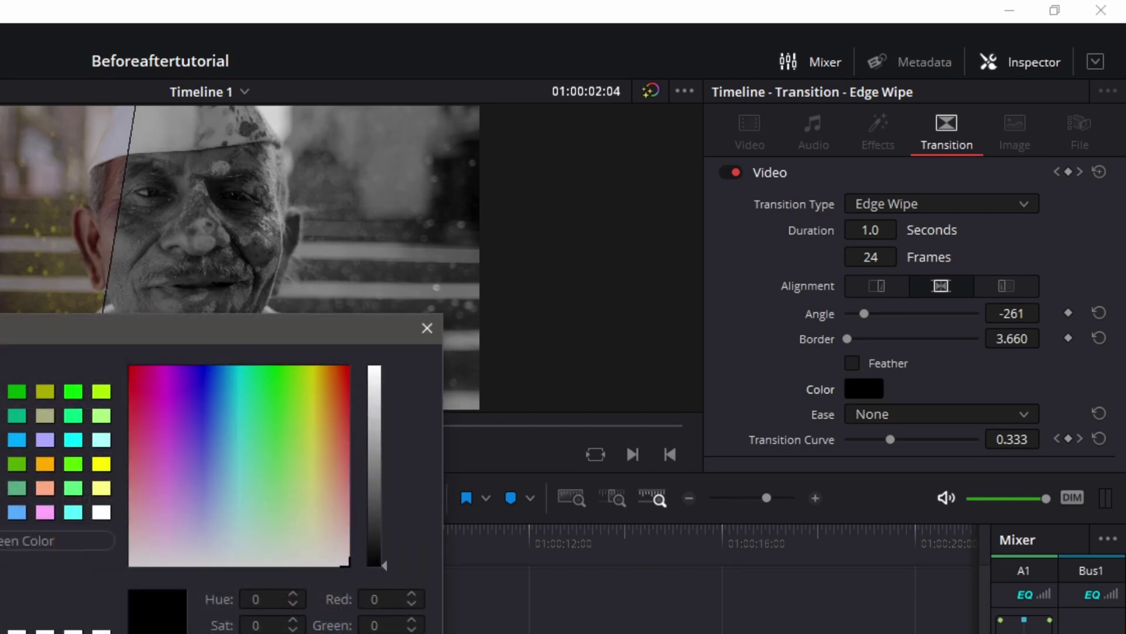
{"action": "key", "text": "Return"}
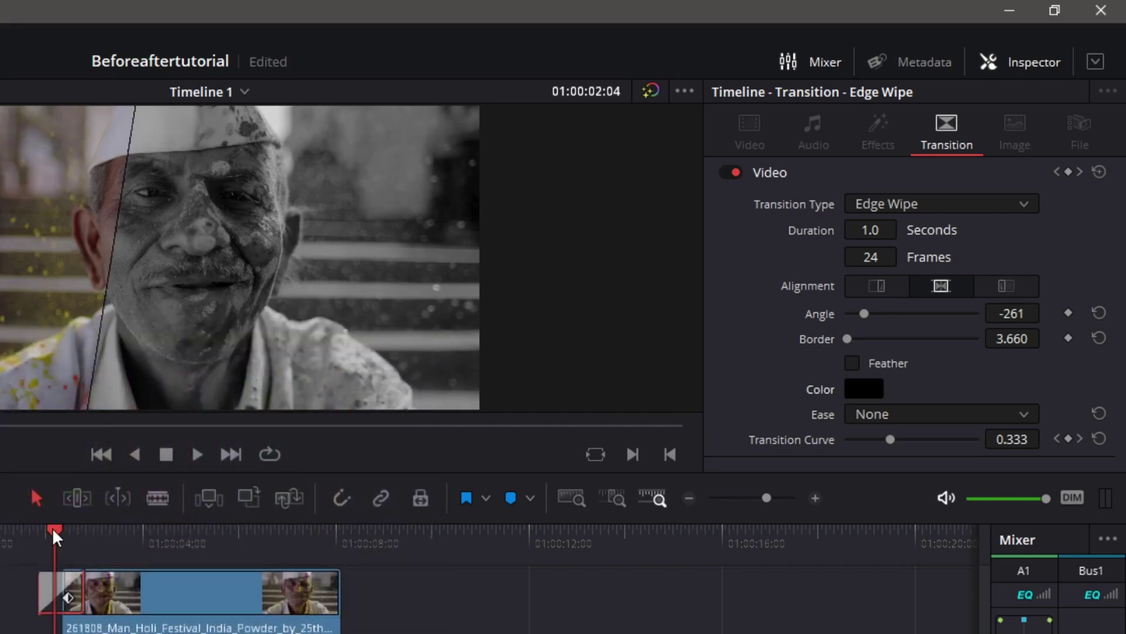
{"action": "key", "text": "j"}
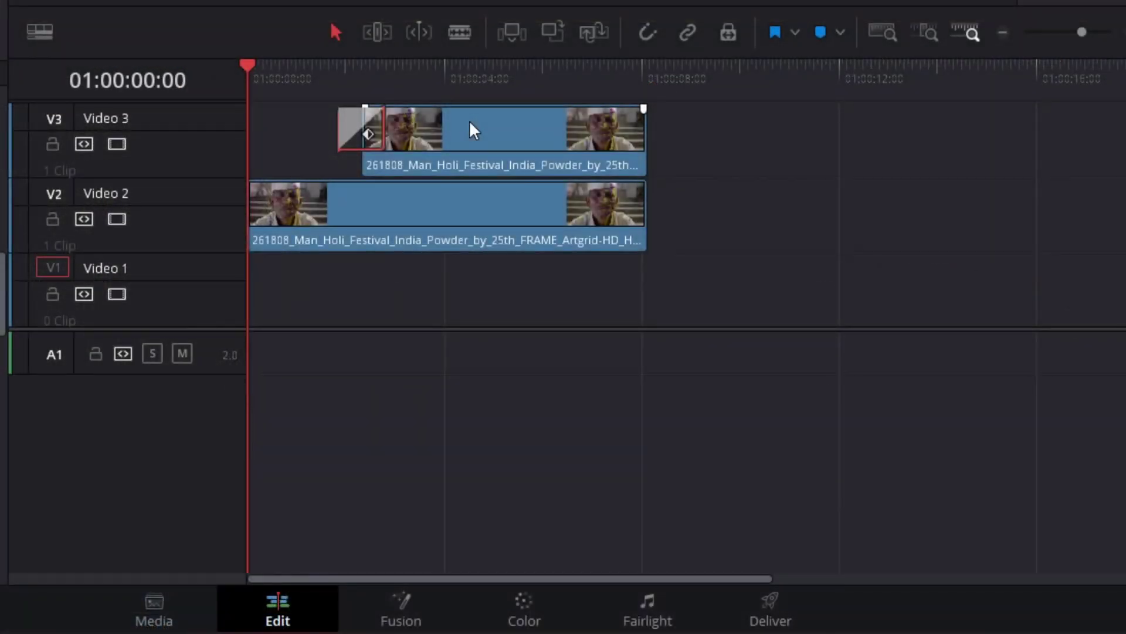
{"action": "key", "text": "space"}
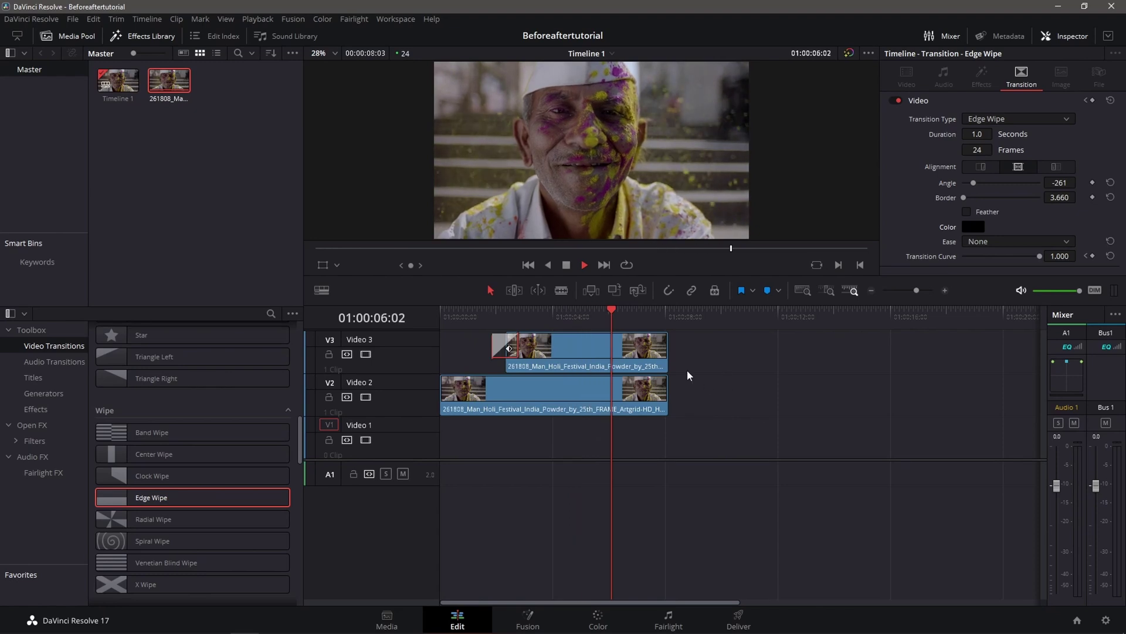
{"action": "left_click", "coordinate": [634, 320]}
{"action": "left_click_drag", "start_coordinate": [634, 320], "coordinate": [453, 320]}
{"action": "key", "text": "space"}
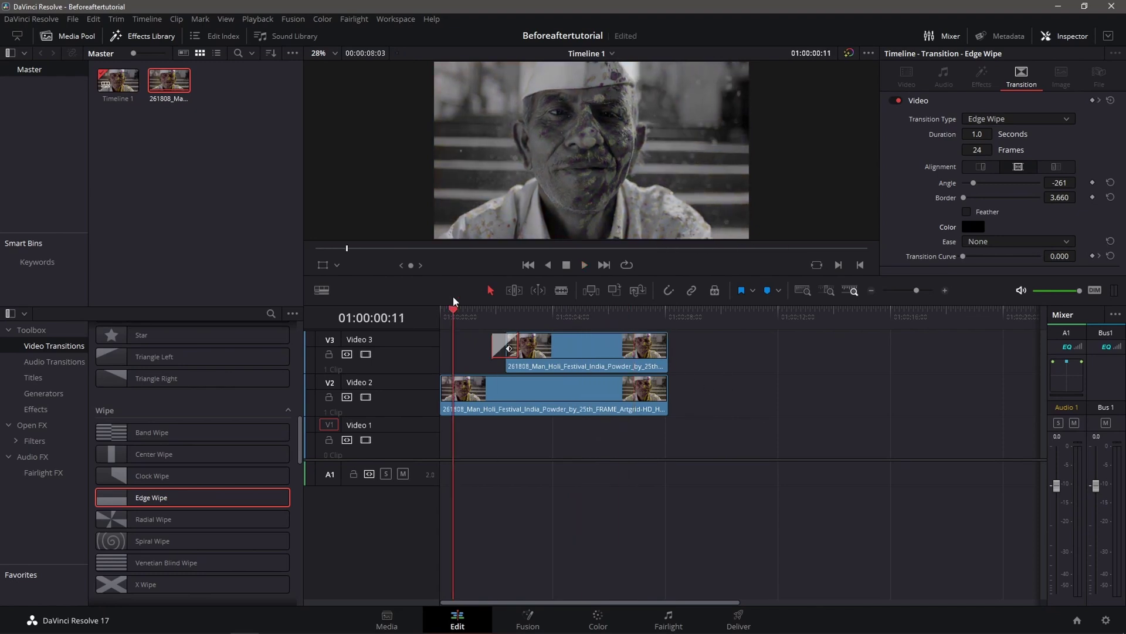
{"action": "key", "text": "space"}
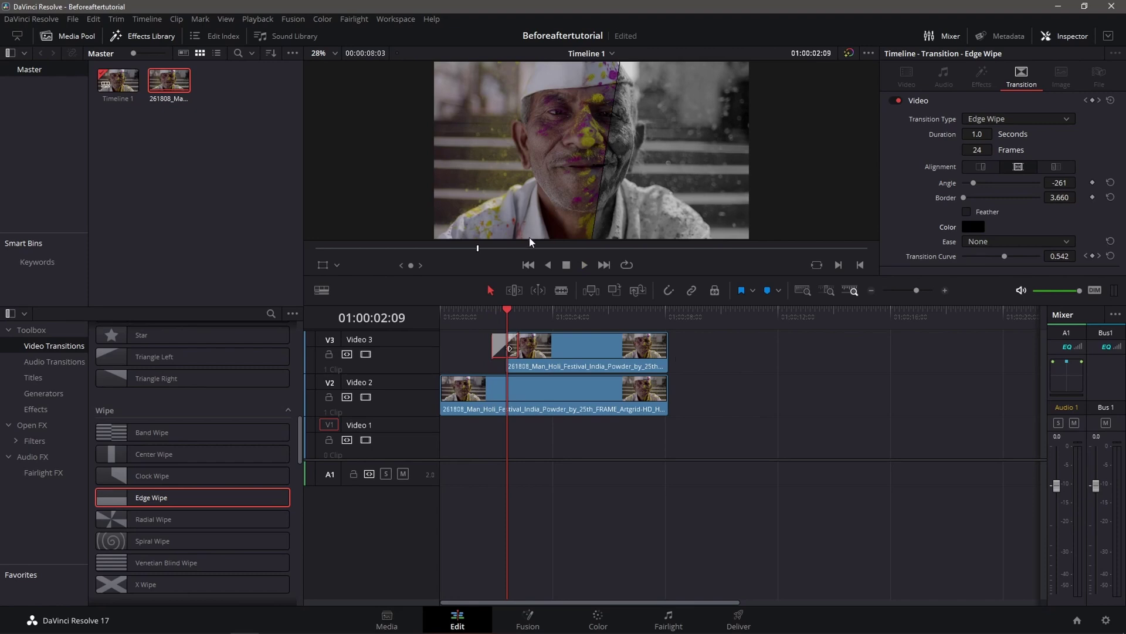
{"action": "left_click", "coordinate": [503, 312]}
{"action": "left_click_drag", "start_coordinate": [502, 313], "coordinate": [507, 316]}
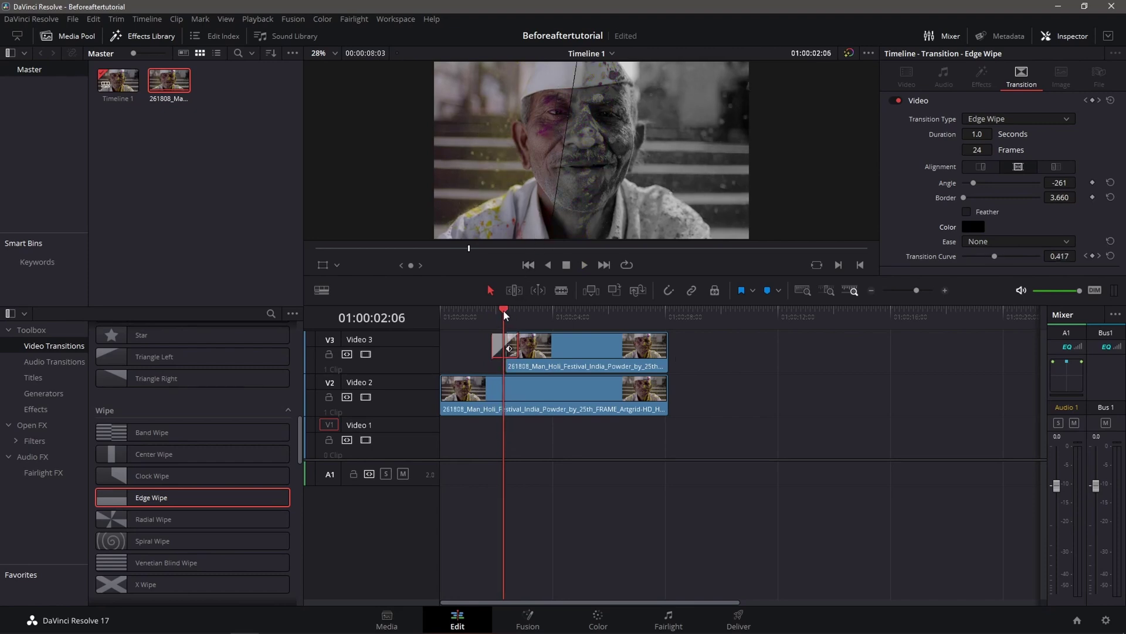